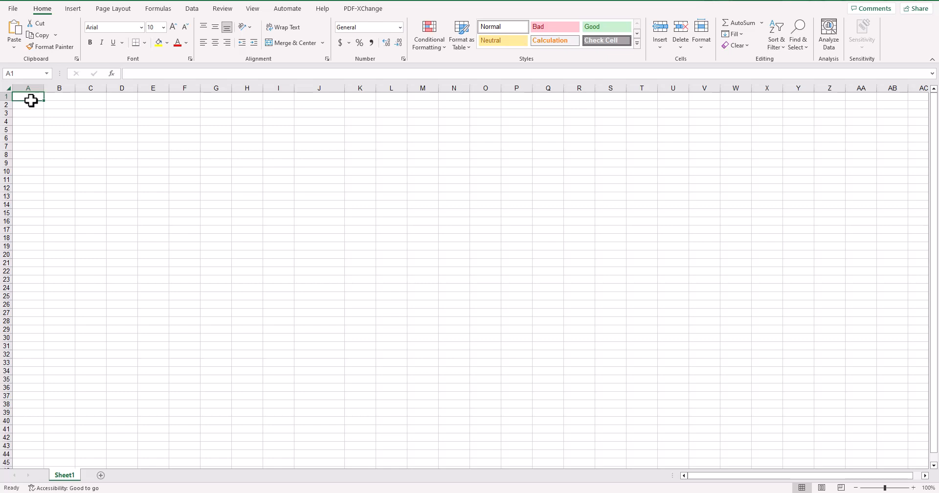
Enter text1 in cell A1 and text2 in cell B1 as column headers.
{"action": "type", "text": "text1"}
{"action": "key", "text": "Return"}
{"action": "left_click", "coordinate": [65, 99]}
{"action": "type", "text": "te"}
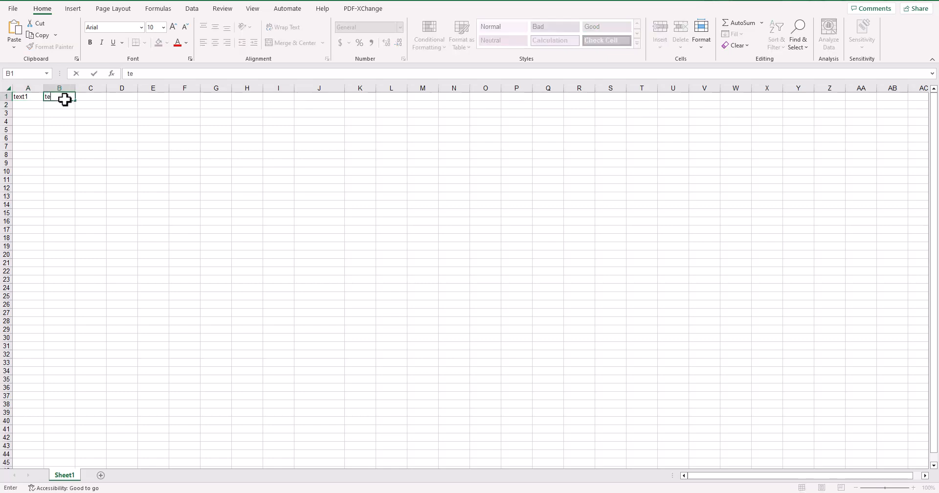
{"action": "type", "text": "xt2"}
{"action": "key", "text": "Return"}
Extend the header series from A1 across row 1 to text57 in cell BE1.
{"action": "left_click", "coordinate": [37, 98]}
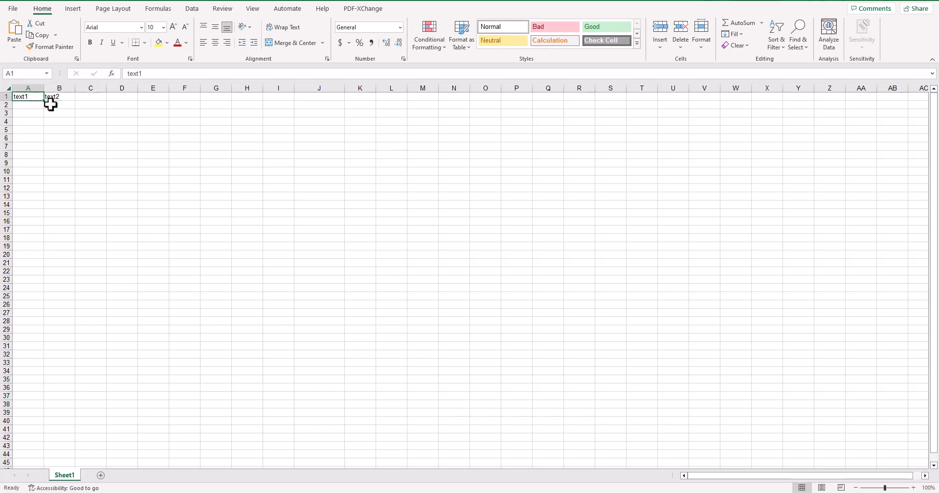
{"action": "left_click_drag", "start_coordinate": [37, 97], "coordinate": [876, 100]}
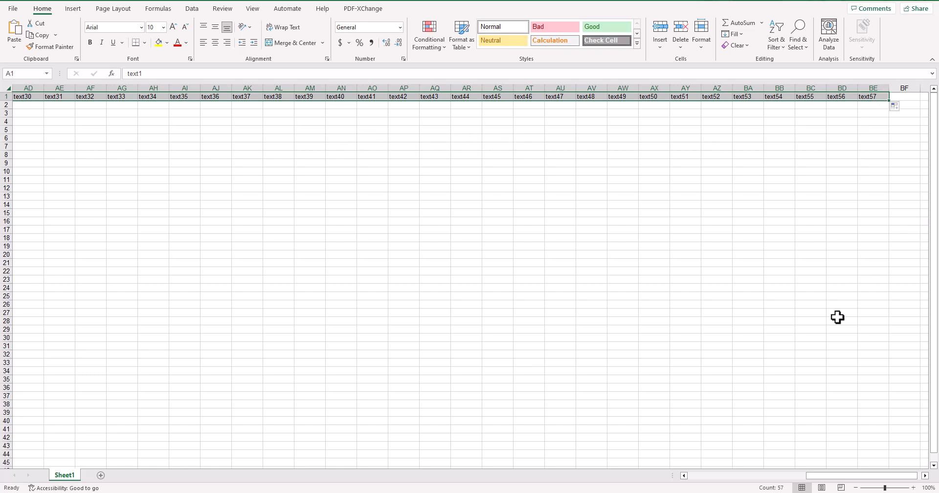
{"action": "left_click_drag", "start_coordinate": [825, 477], "coordinate": [685, 476]}
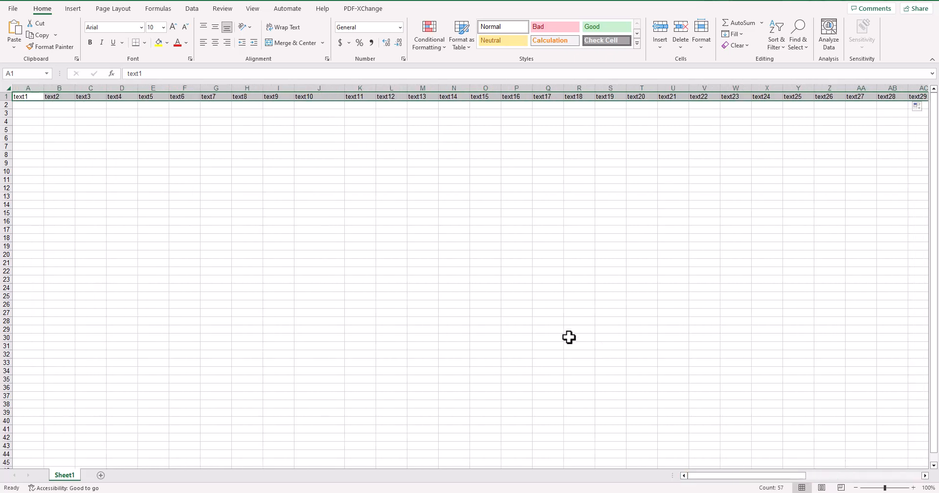
{"action": "left_click", "coordinate": [231, 203]}
Enter the numbers 11, 12 and 13 in cells A2 to A4.
{"action": "left_click", "coordinate": [27, 105]}
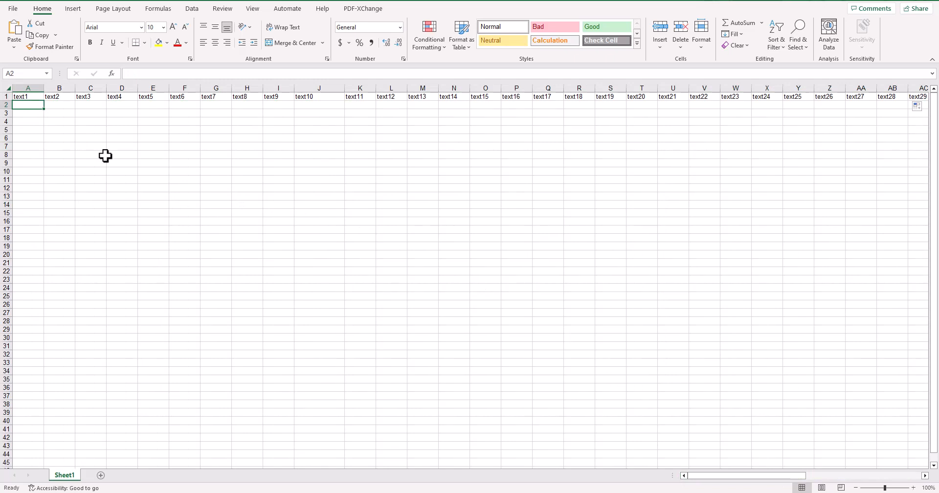
{"action": "type", "text": "11"}
{"action": "key", "text": "Return"}
{"action": "type", "text": "12"}
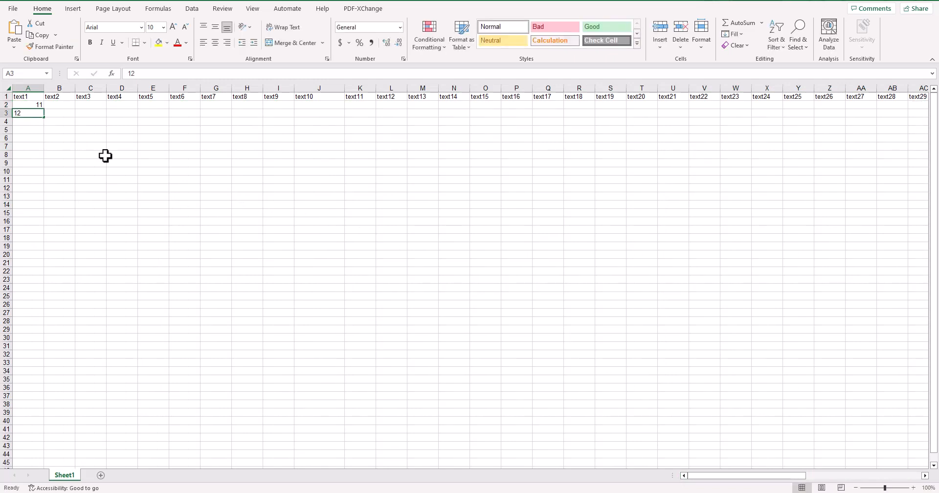
{"action": "key", "text": "Return"}
{"action": "type", "text": "13"}
{"action": "key", "text": "ctrl+Return"}
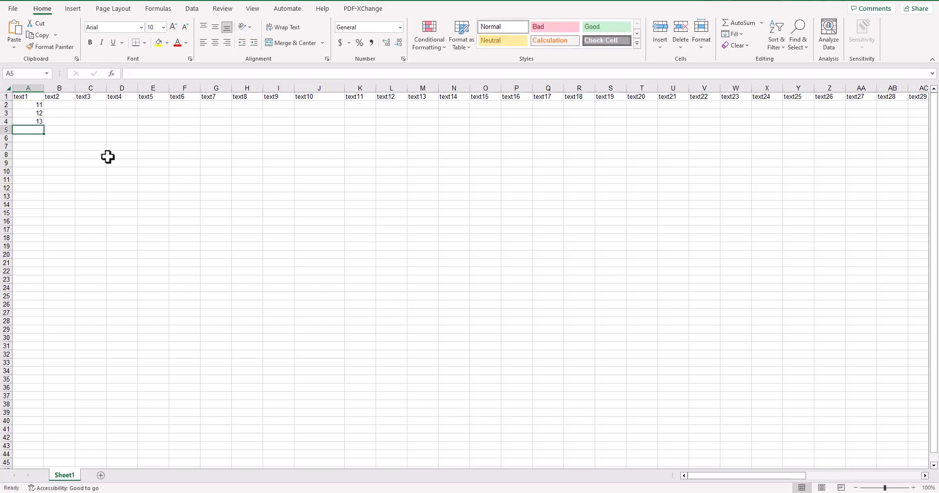
Extend the number series in A2:A4 down column A to 154 in row 145.
{"action": "left_click_drag", "start_coordinate": [31, 108], "coordinate": [44, 459]}
{"action": "left_click", "coordinate": [91, 377]}
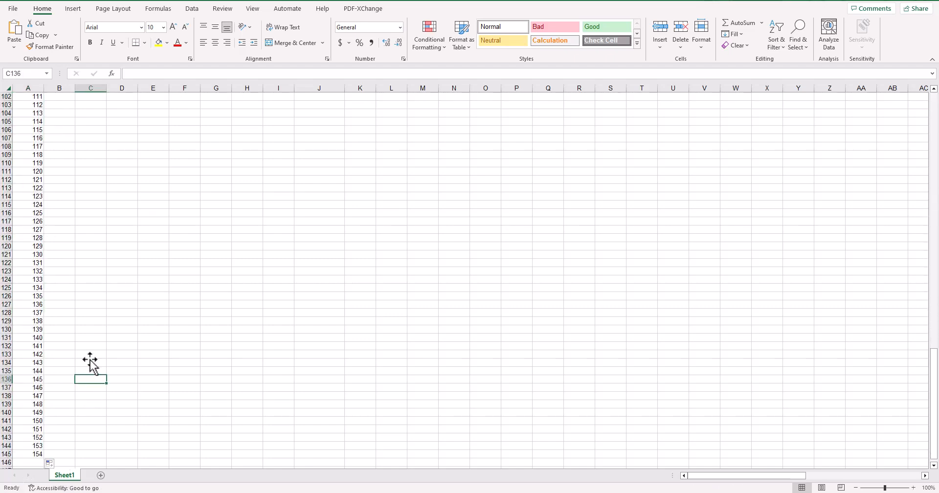
{"action": "scroll", "coordinate": [82, 265], "scroll_direction": "up", "scroll_amount": 8}
{"action": "scroll", "coordinate": [83, 266], "scroll_direction": "up", "scroll_amount": 20}
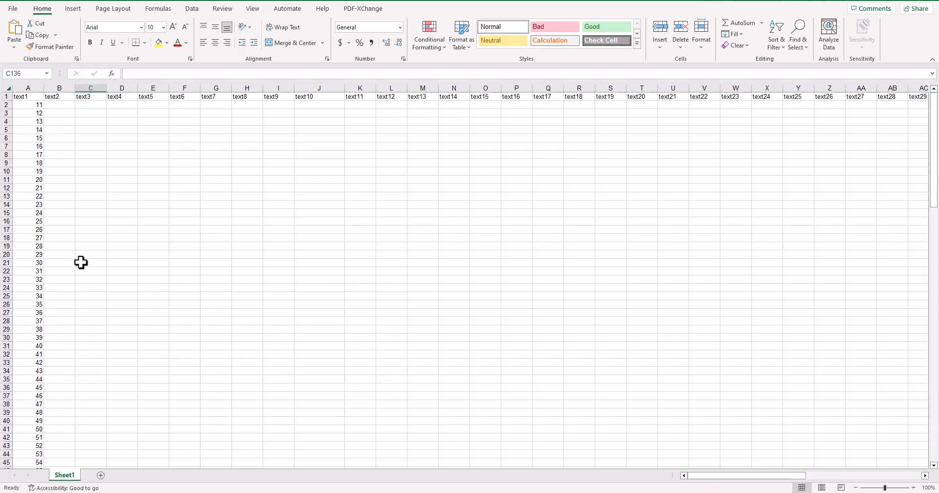
Enter a1, a2 and a3 in cells B2 to B4.
{"action": "left_click", "coordinate": [62, 108]}
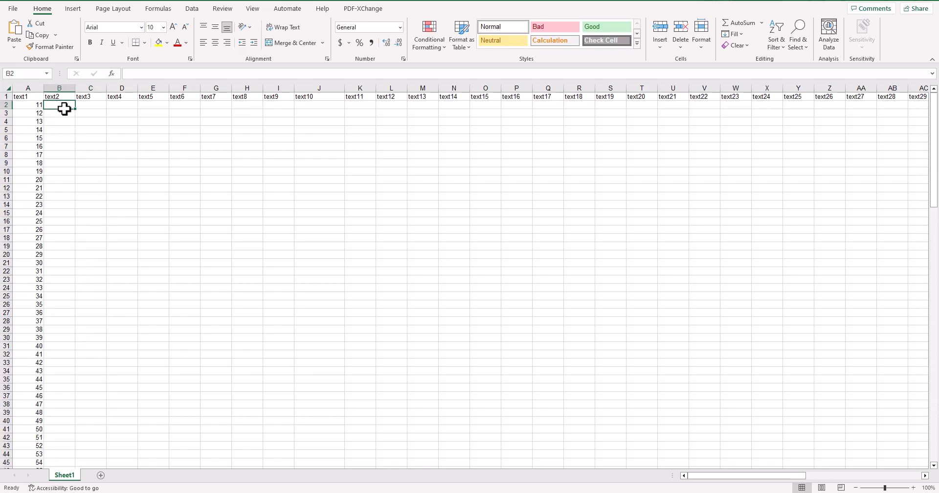
{"action": "type", "text": "a1"}
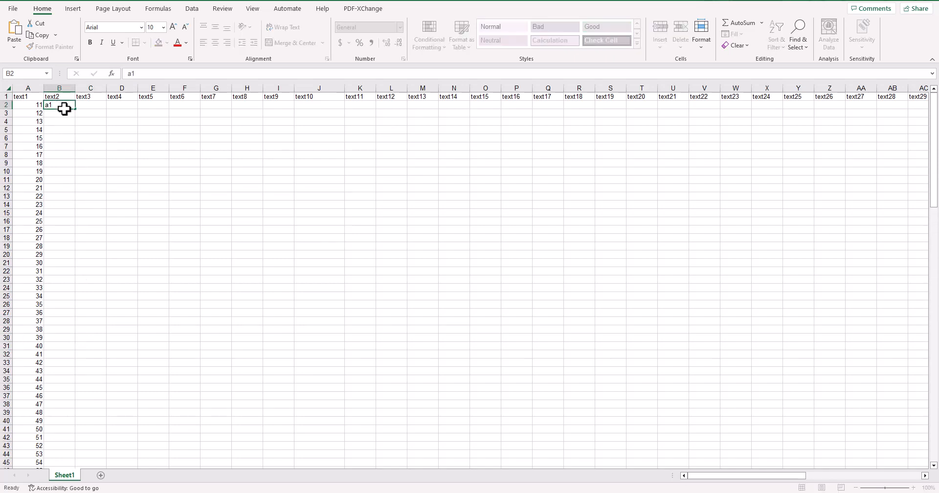
{"action": "key", "text": "Return"}
{"action": "type", "text": "a2"}
{"action": "key", "text": "Return"}
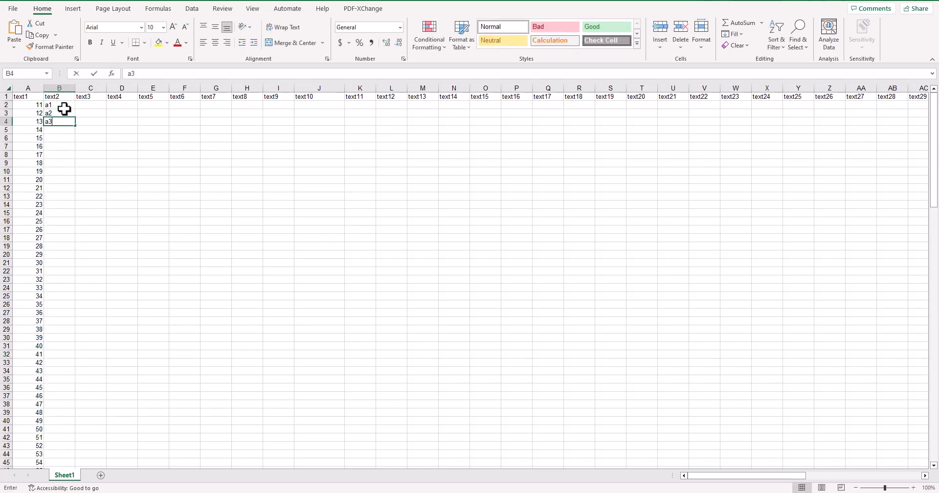
{"action": "key", "text": "Return"}
Fill the a1, a2, a3 series down column B to a144 in row 145.
{"action": "left_click_drag", "start_coordinate": [62, 105], "coordinate": [69, 124]}
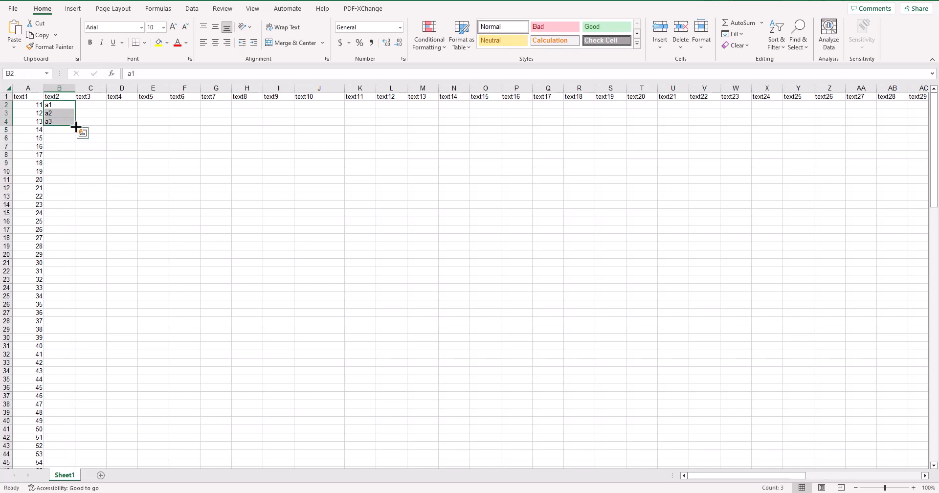
{"action": "double_click", "coordinate": [76, 126]}
{"action": "scroll", "coordinate": [84, 321], "scroll_direction": "down", "scroll_amount": 19}
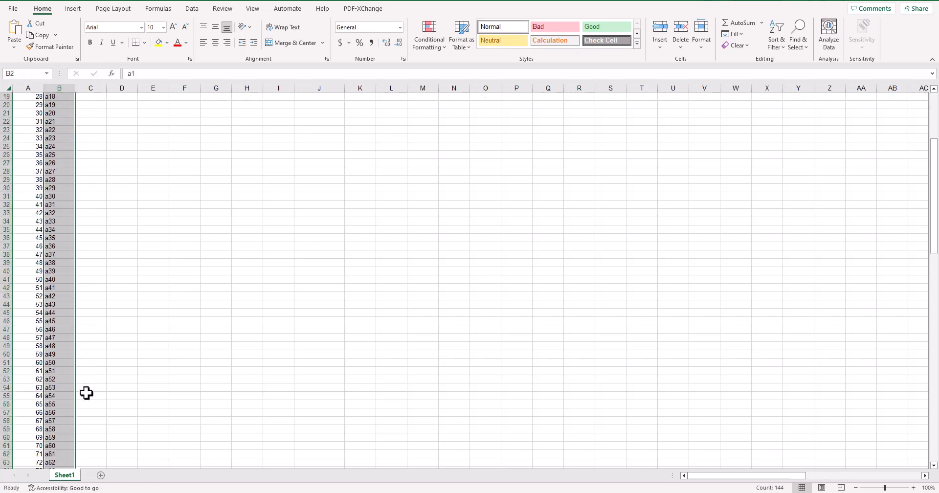
{"action": "scroll", "coordinate": [94, 396], "scroll_direction": "down", "scroll_amount": 20}
{"action": "scroll", "coordinate": [108, 221], "scroll_direction": "up", "scroll_amount": 20}
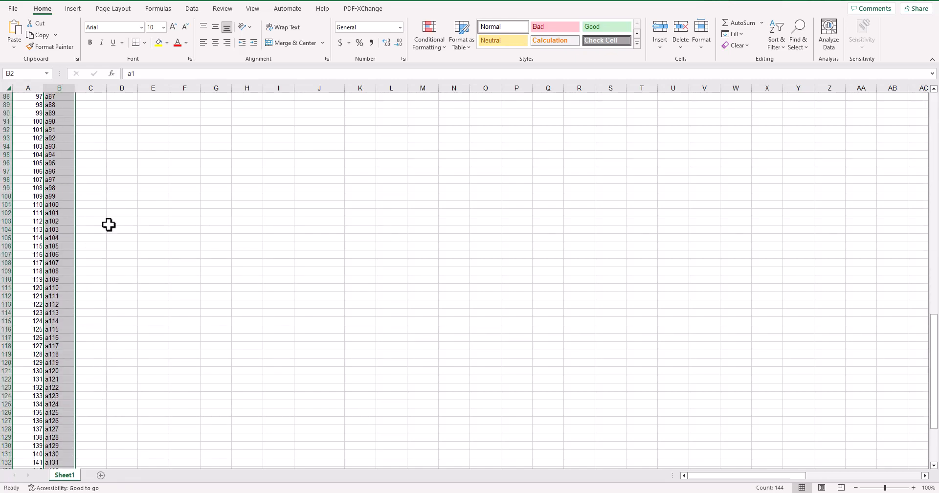
{"action": "scroll", "coordinate": [108, 214], "scroll_direction": "down", "scroll_amount": 9}
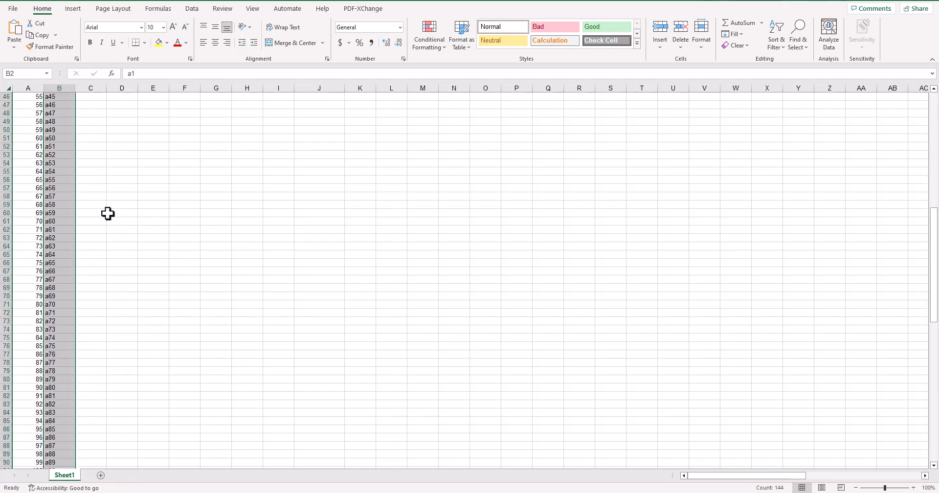
{"action": "scroll", "coordinate": [107, 214], "scroll_direction": "down", "scroll_amount": 12}
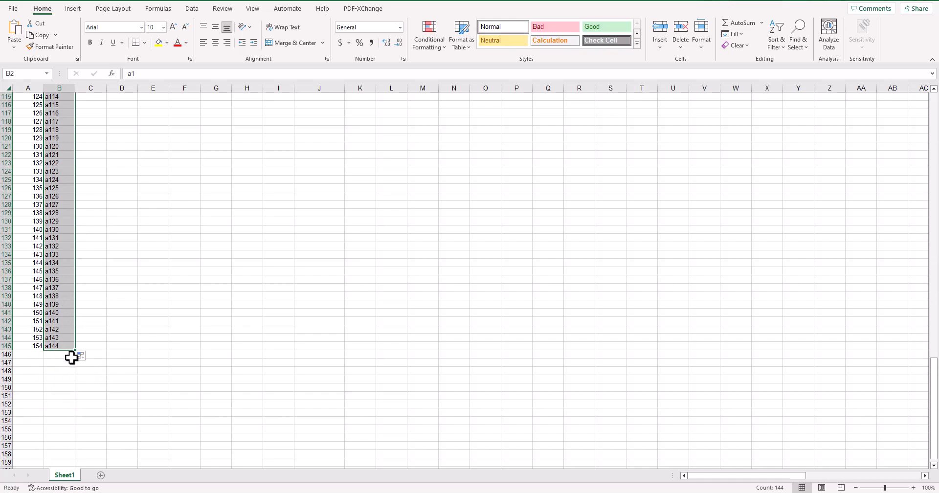
Fill the values of B2:B145 across the neighbouring columns through column AV.
{"action": "left_click_drag", "start_coordinate": [76, 351], "coordinate": [780, 399]}
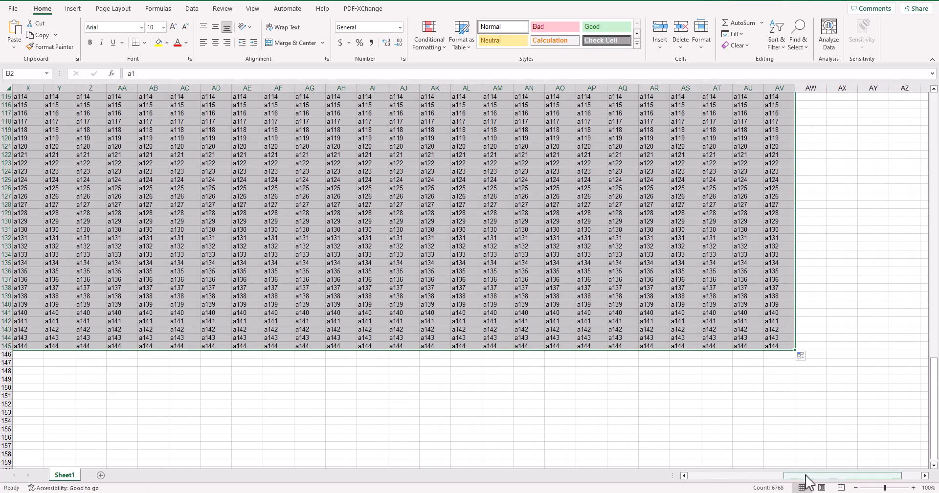
{"action": "left_click_drag", "start_coordinate": [807, 475], "coordinate": [192, 464]}
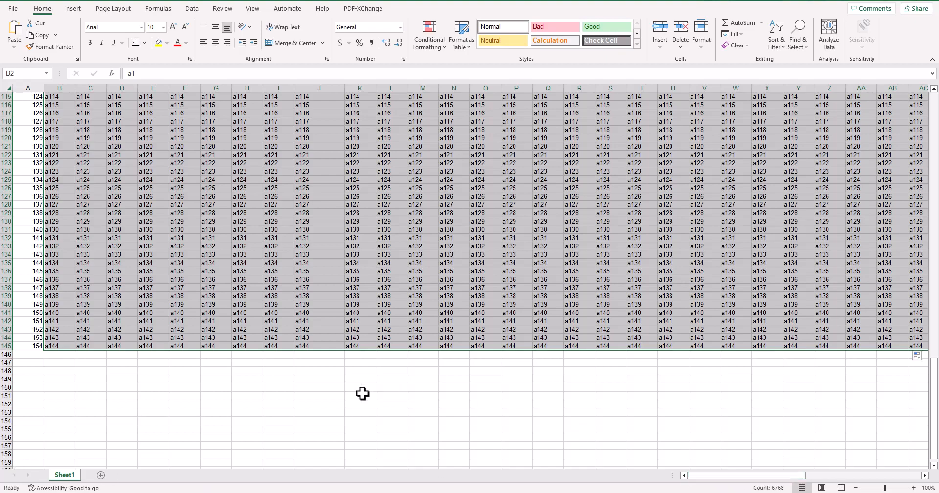
{"action": "scroll", "coordinate": [320, 352], "scroll_direction": "up", "scroll_amount": 6}
{"action": "scroll", "coordinate": [268, 303], "scroll_direction": "up", "scroll_amount": 20}
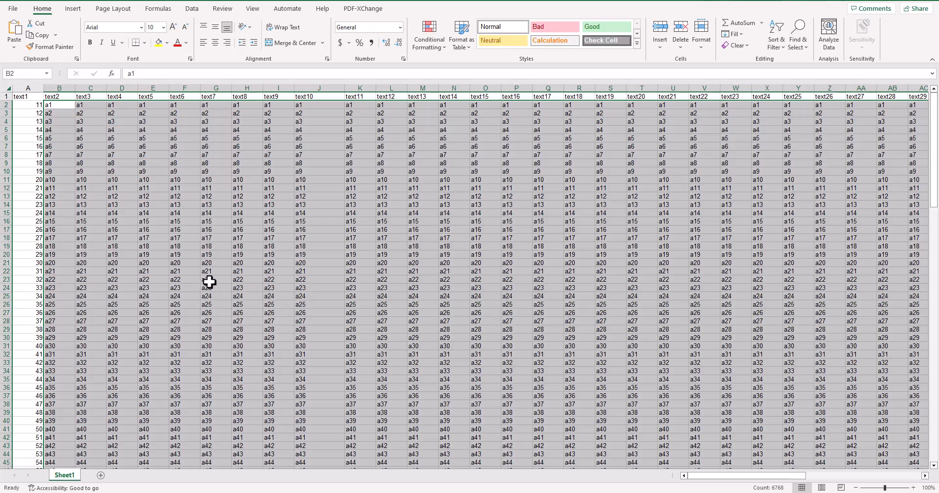
{"action": "left_click", "coordinate": [191, 270]}
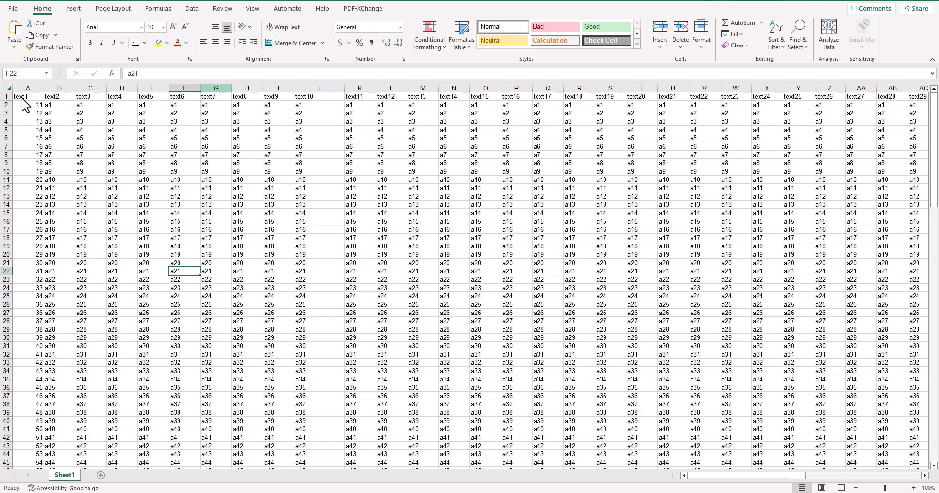
Create a table from the range A1:K22 with the first row as headers.
{"action": "left_click_drag", "start_coordinate": [22, 97], "coordinate": [352, 268]}
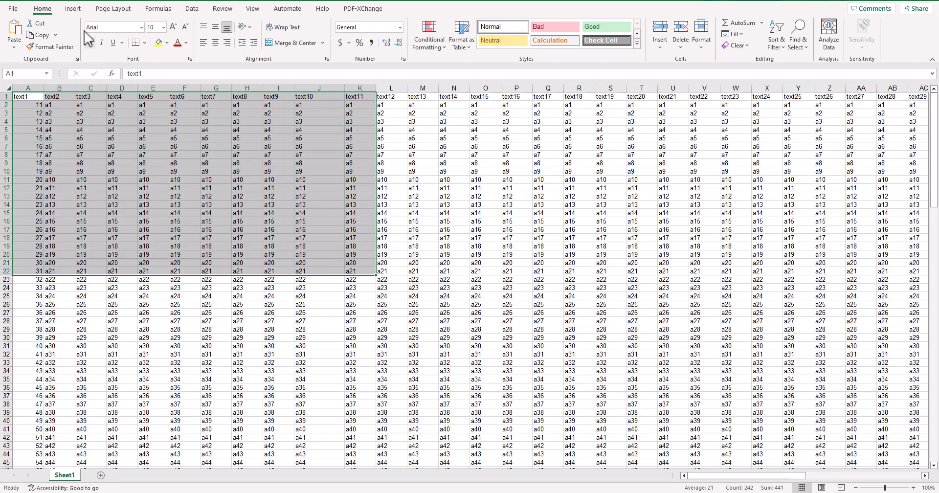
{"action": "left_click", "coordinate": [75, 10]}
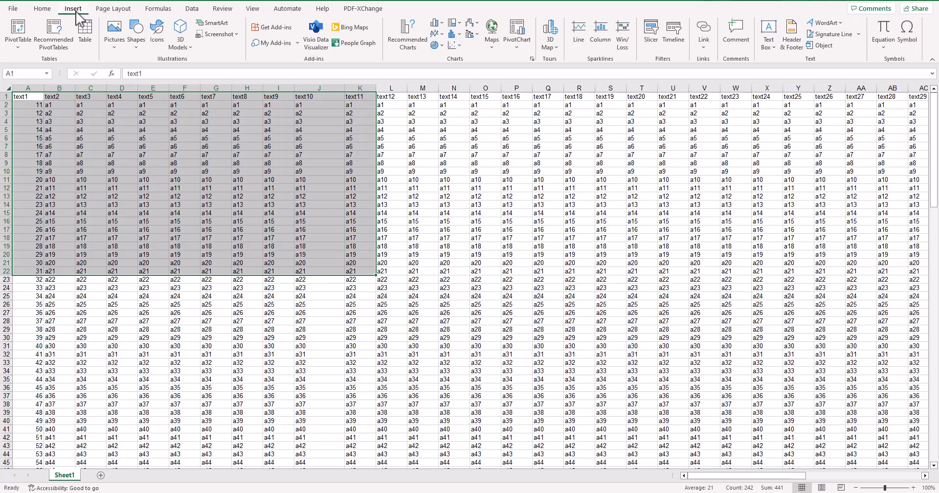
{"action": "left_click", "coordinate": [86, 34]}
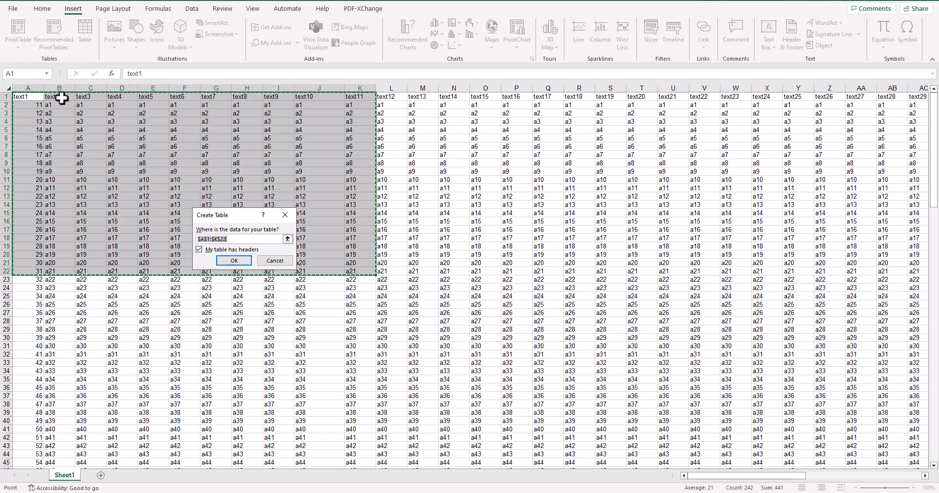
{"action": "left_click", "coordinate": [235, 260]}
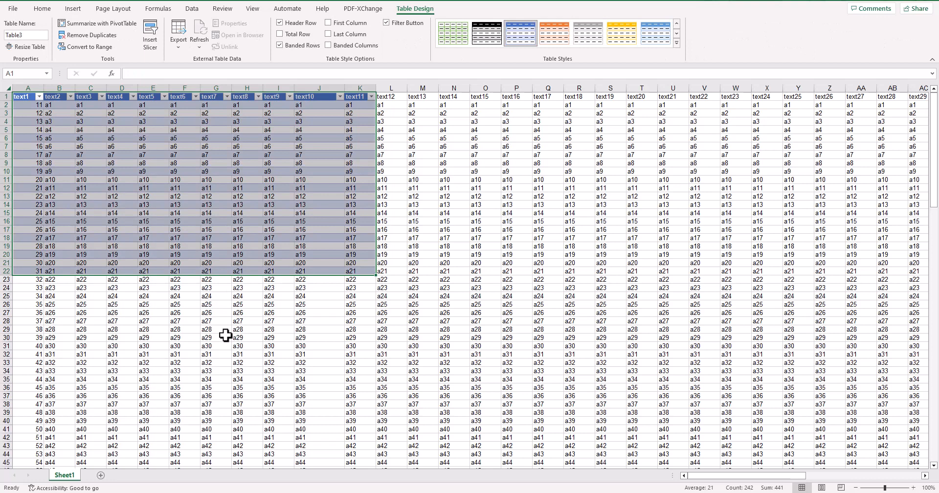
Undo the table and create it again from A1:K22 with the headers option turned off.
{"action": "key", "text": "ctrl+z"}
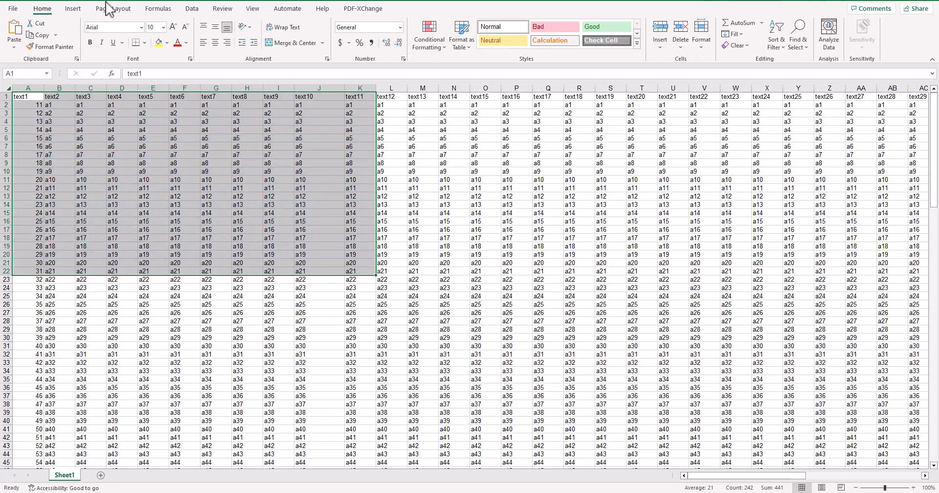
{"action": "left_click", "coordinate": [74, 10]}
{"action": "left_click", "coordinate": [85, 44]}
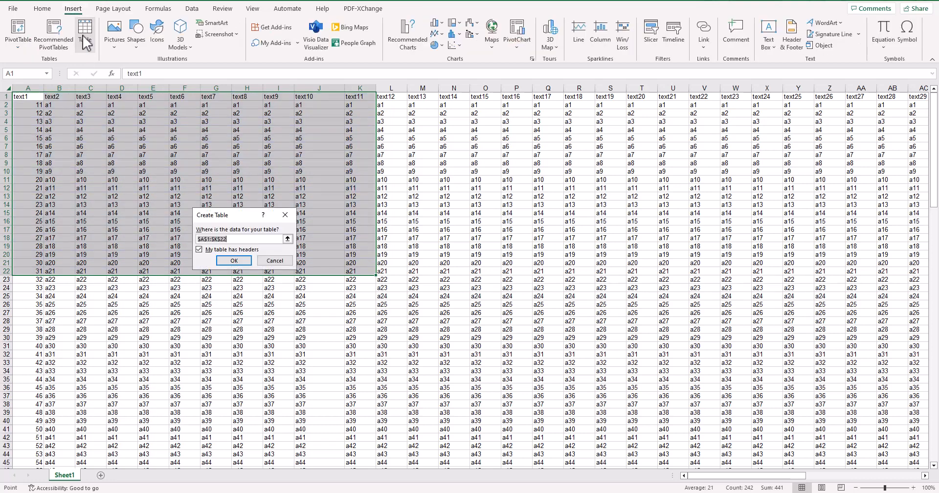
{"action": "left_click", "coordinate": [198, 250]}
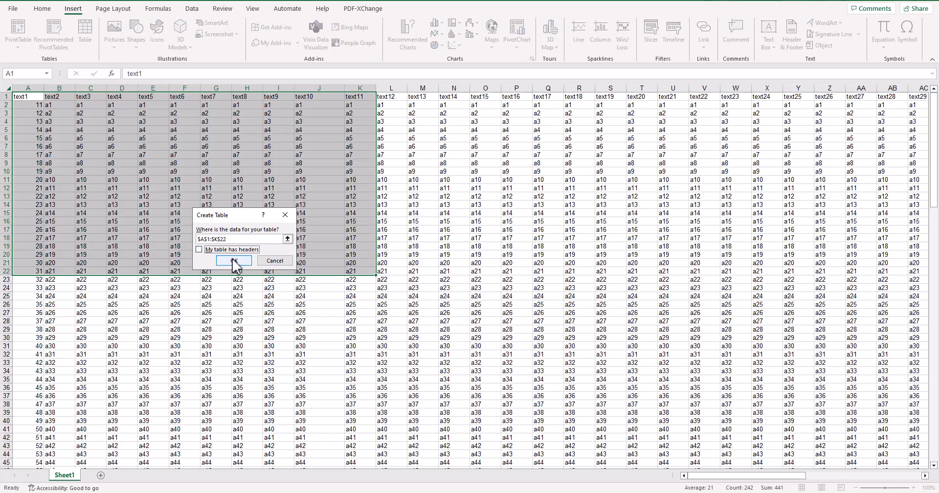
{"action": "left_click", "coordinate": [232, 260]}
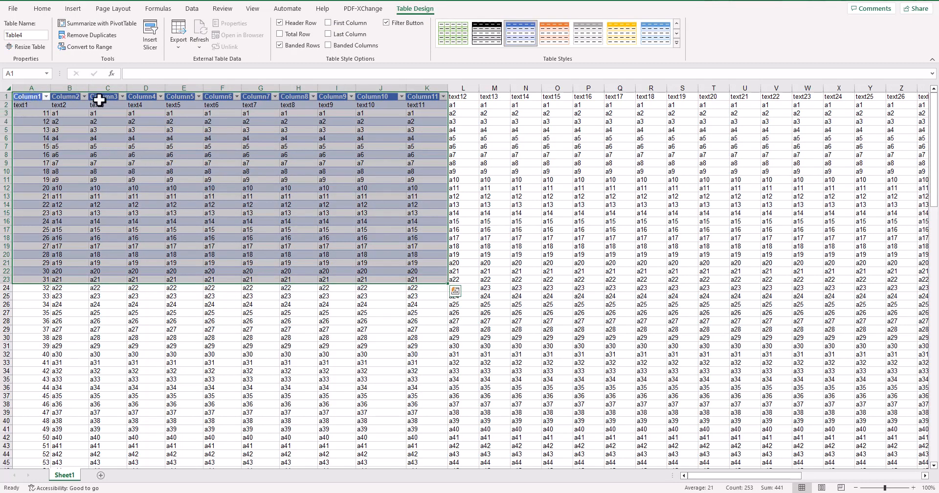
Preview a green medium style on the table from the full table style gallery.
{"action": "left_click", "coordinate": [119, 205]}
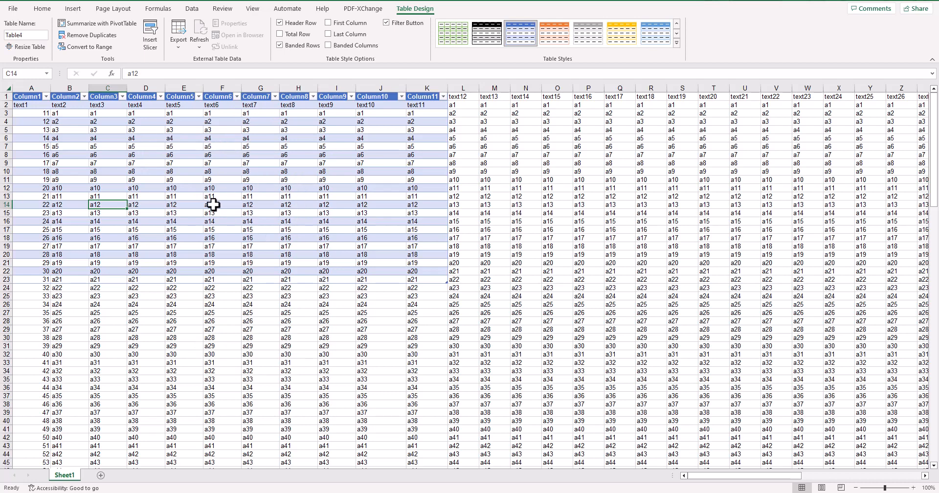
{"action": "left_click", "coordinate": [677, 43]}
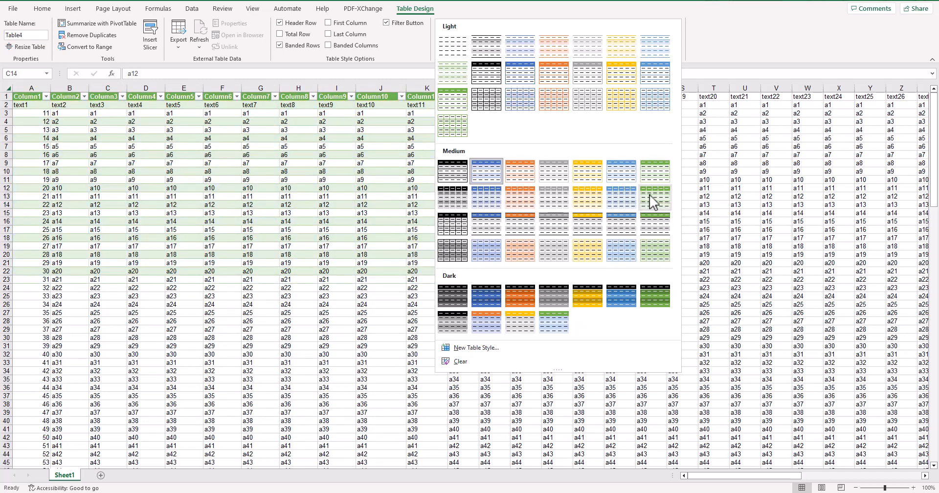
{"action": "left_click", "coordinate": [703, 132]}
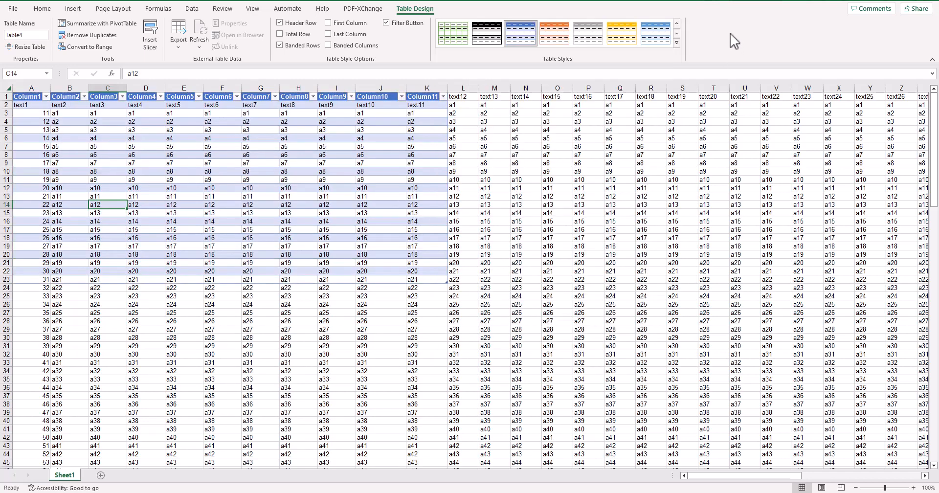
Undo the creation of the table with the generic column headers.
{"action": "left_click", "coordinate": [269, 362]}
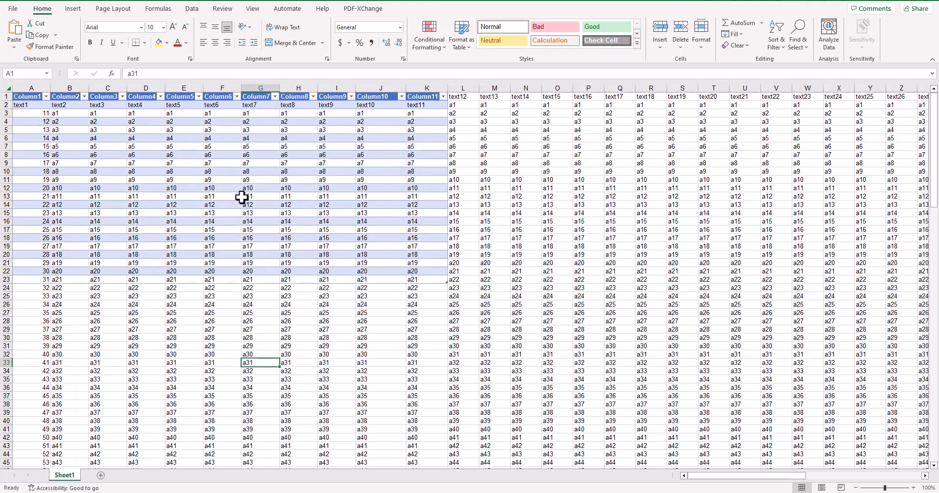
{"action": "key", "text": "ctrl+z"}
{"action": "key", "text": "ctrl+z"}
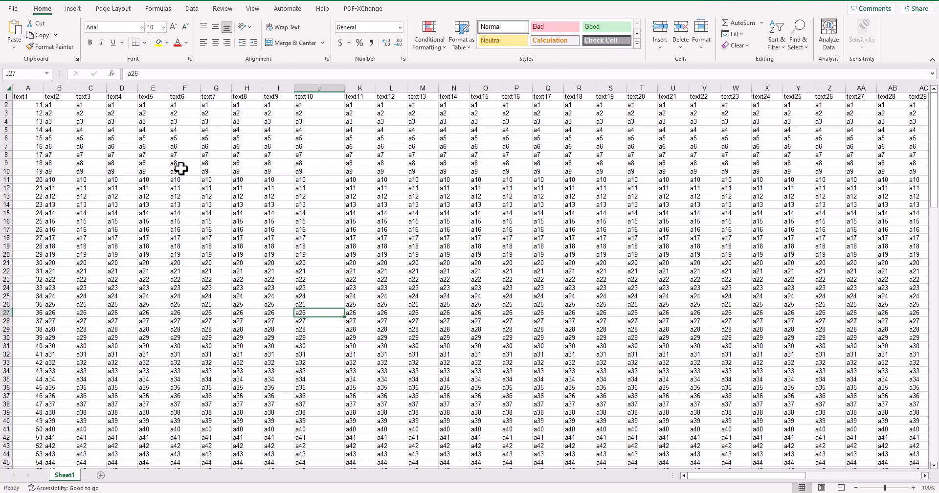
Create a table from the whole data range A1:AV145 with the first row as headers.
{"action": "key", "text": "ctrl+End"}
{"action": "scroll", "coordinate": [587, 388], "scroll_direction": "down", "scroll_amount": 3}
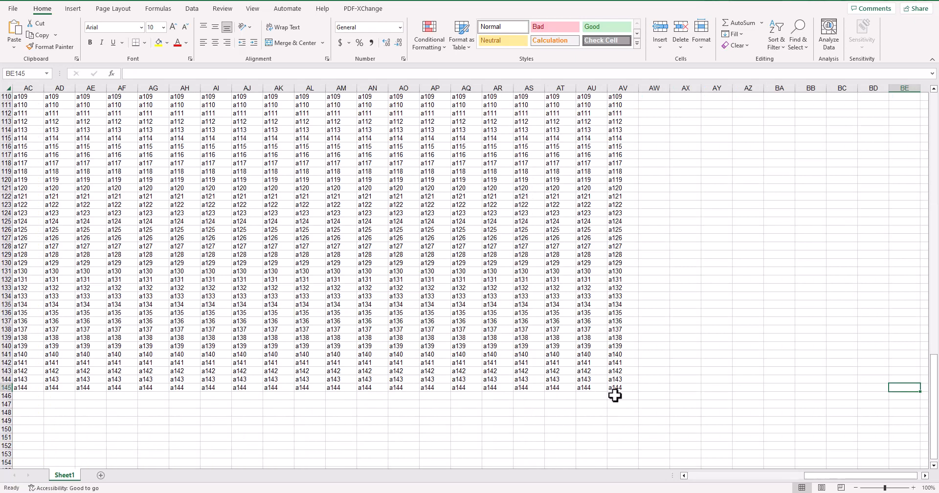
{"action": "left_click_drag", "start_coordinate": [621, 388], "coordinate": [19, 91]}
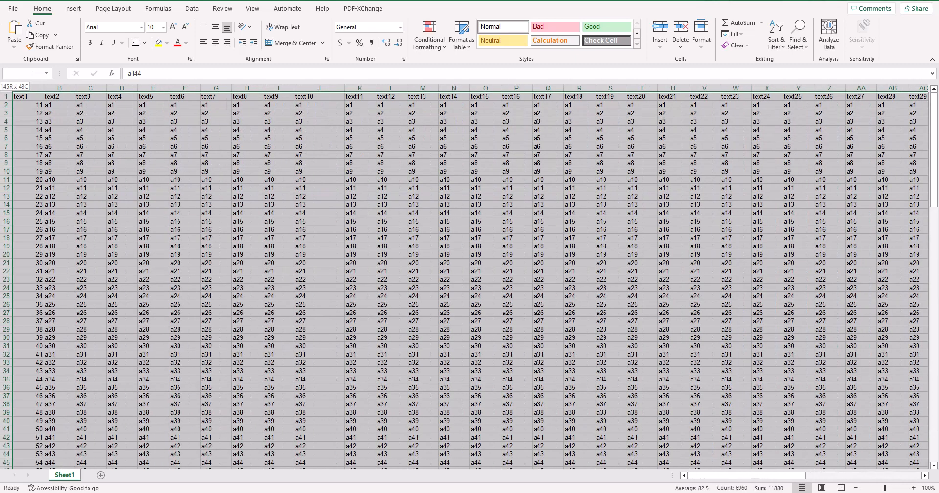
{"action": "left_click", "coordinate": [74, 10]}
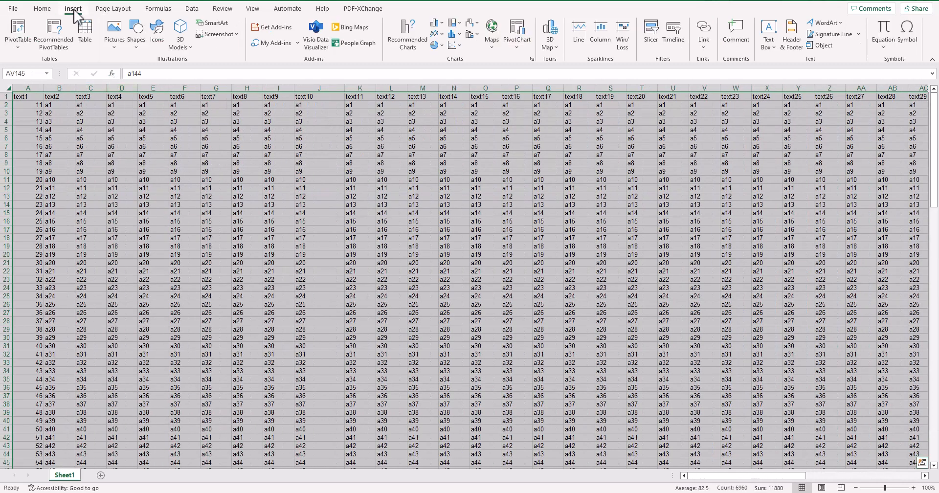
{"action": "left_click", "coordinate": [84, 30]}
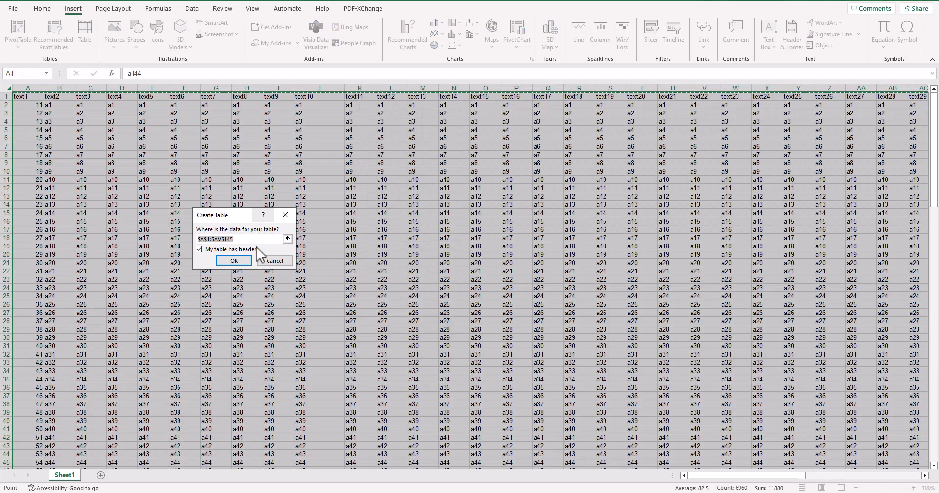
{"action": "left_click", "coordinate": [234, 261]}
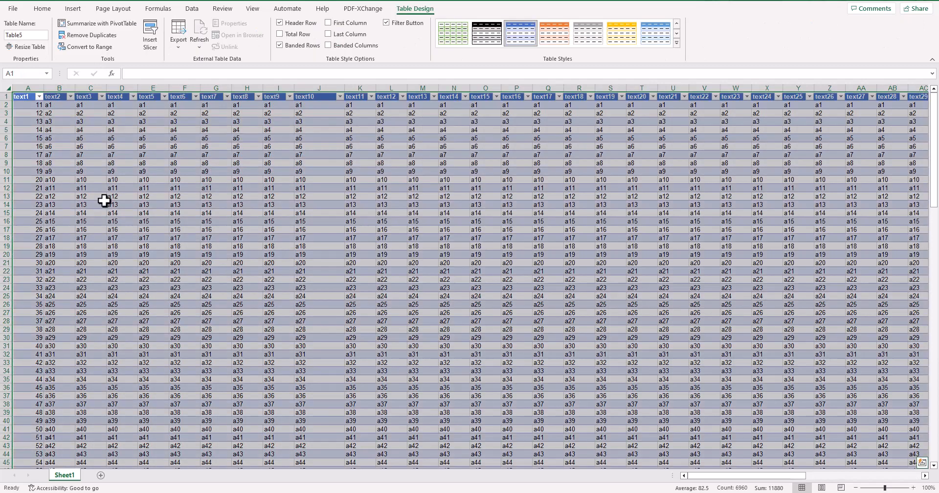
{"action": "left_click", "coordinate": [611, 388]}
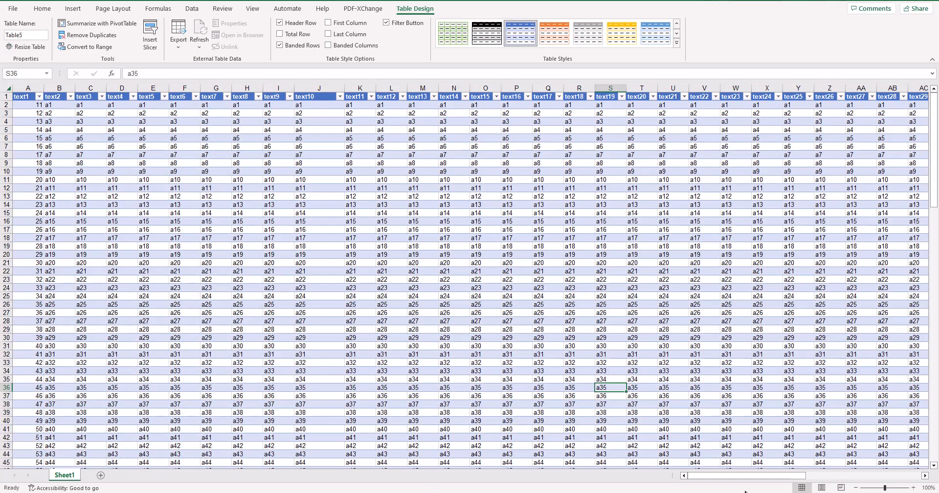
Examine how the column headers behave while moving through the rows and columns of the large table.
{"action": "left_click_drag", "start_coordinate": [744, 483], "coordinate": [646, 481]}
{"action": "left_click", "coordinate": [316, 303]}
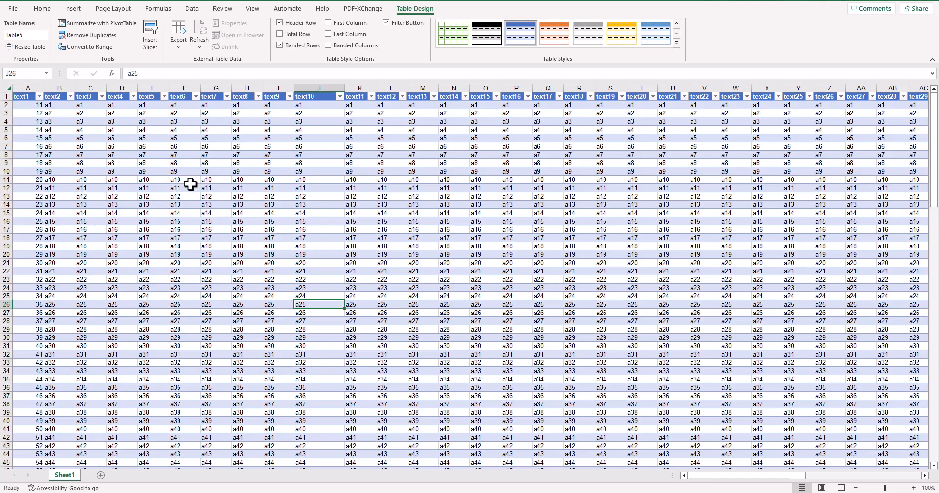
{"action": "scroll", "coordinate": [190, 184], "scroll_direction": "down", "scroll_amount": 6}
{"action": "scroll", "coordinate": [191, 184], "scroll_direction": "up", "scroll_amount": 6}
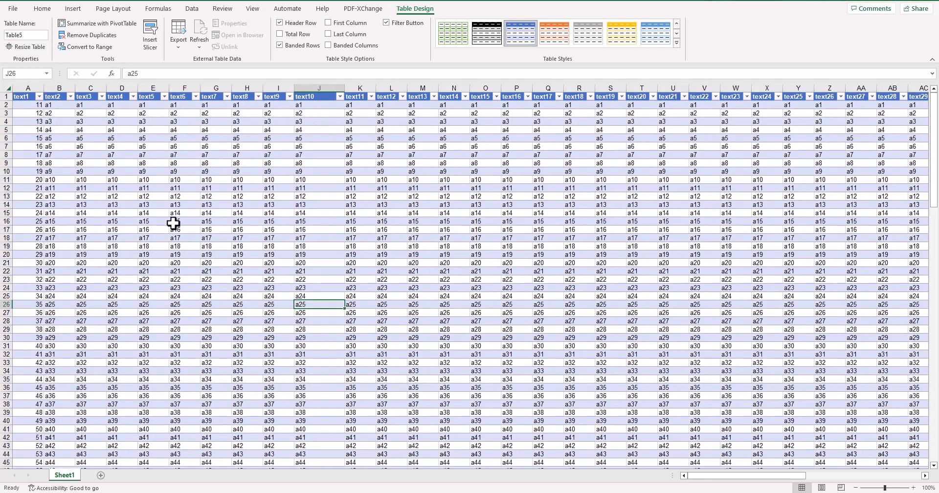
{"action": "left_click", "coordinate": [133, 207]}
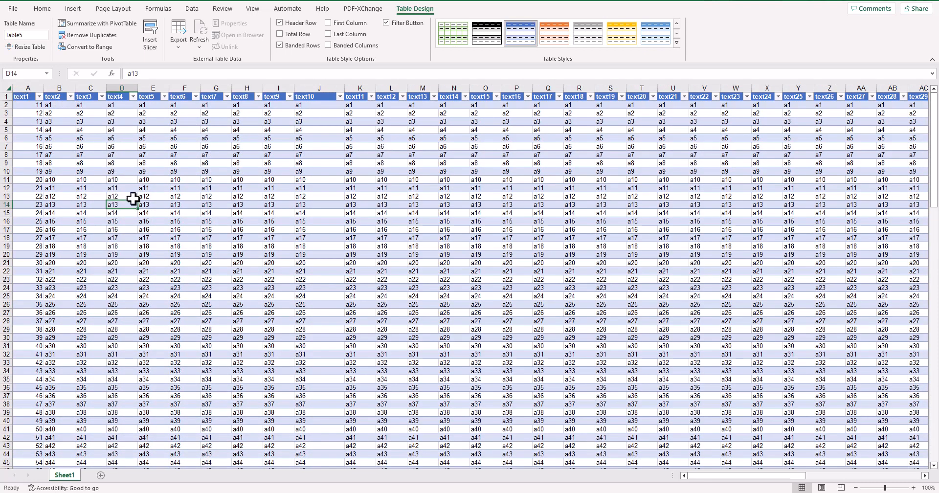
{"action": "scroll", "coordinate": [136, 201], "scroll_direction": "down", "scroll_amount": 4}
{"action": "scroll", "coordinate": [136, 201], "scroll_direction": "up", "scroll_amount": 4}
{"action": "left_click", "coordinate": [164, 203]}
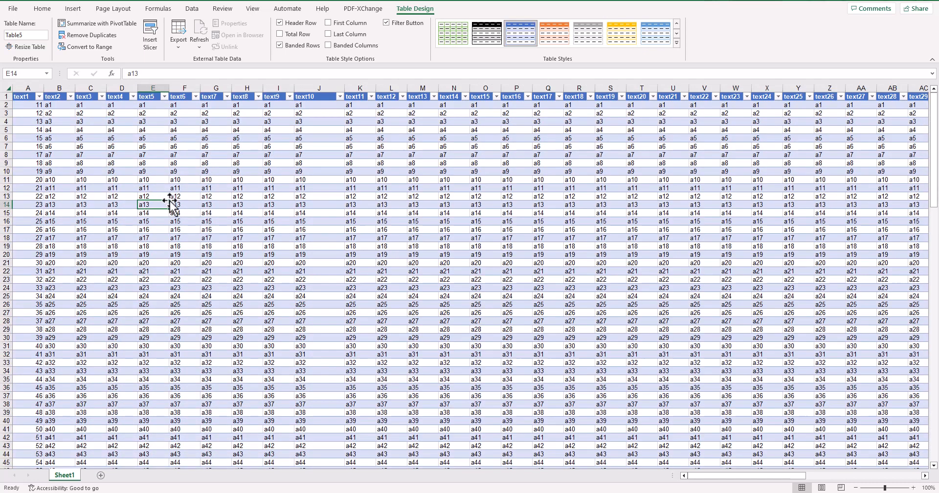
Freeze the worksheet's top row and check the header row while going through the table's lower rows.
{"action": "left_click", "coordinate": [253, 10]}
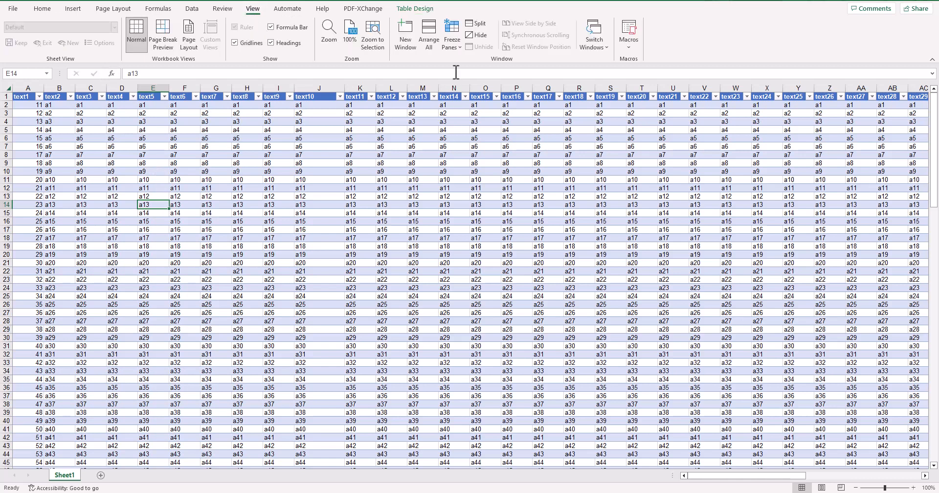
{"action": "left_click", "coordinate": [452, 44]}
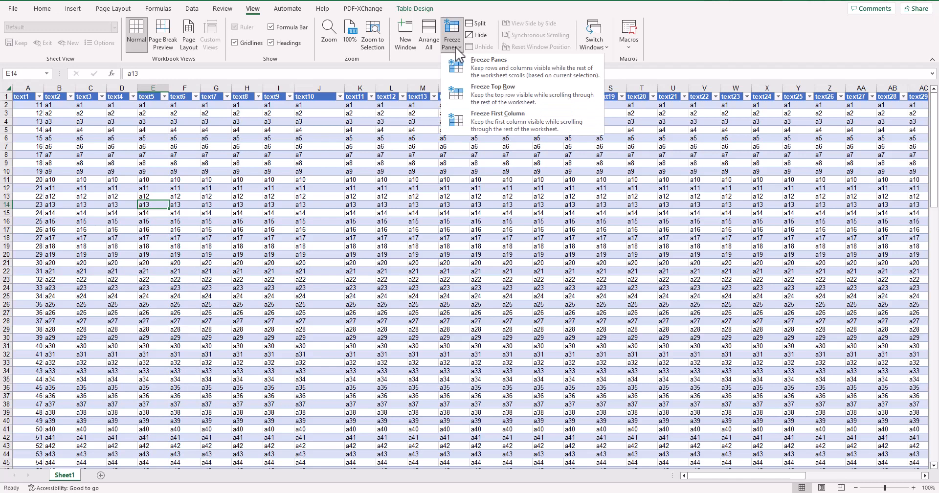
{"action": "left_click", "coordinate": [492, 92]}
{"action": "scroll", "coordinate": [251, 193], "scroll_direction": "down", "scroll_amount": 6}
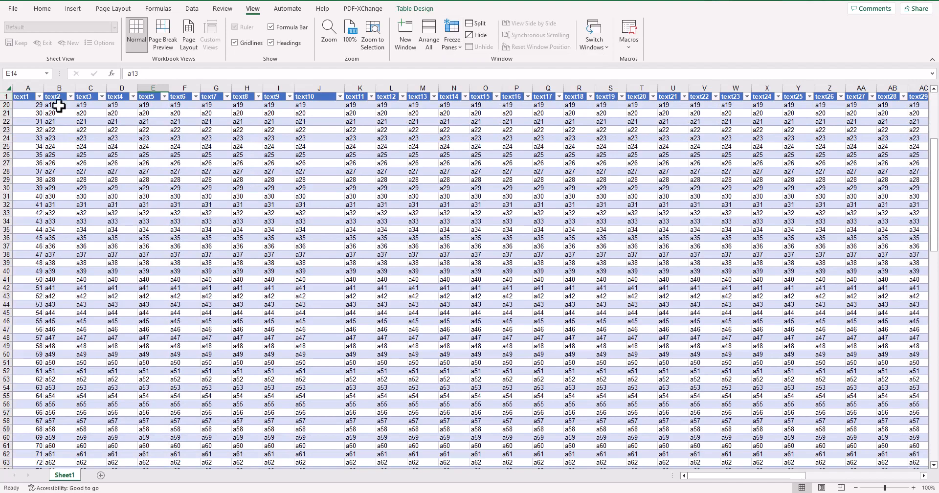
{"action": "scroll", "coordinate": [267, 209], "scroll_direction": "down", "scroll_amount": 13}
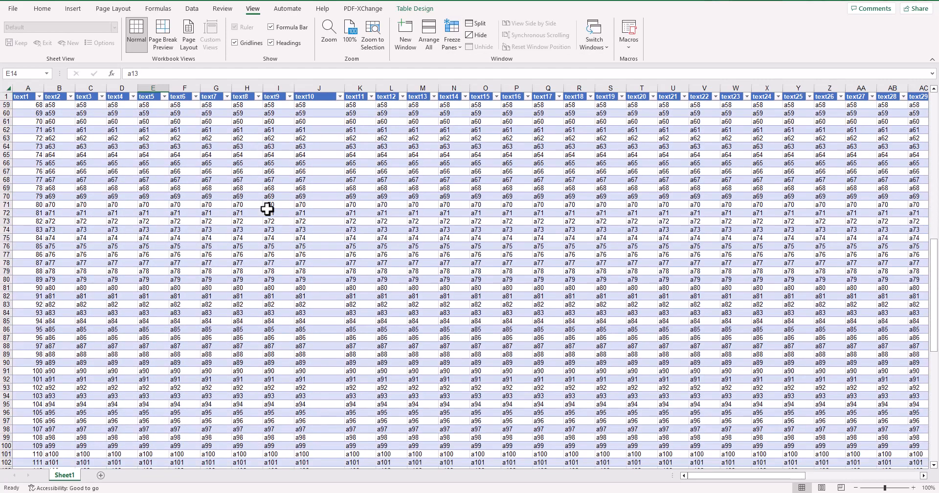
{"action": "scroll", "coordinate": [267, 209], "scroll_direction": "down", "scroll_amount": 4}
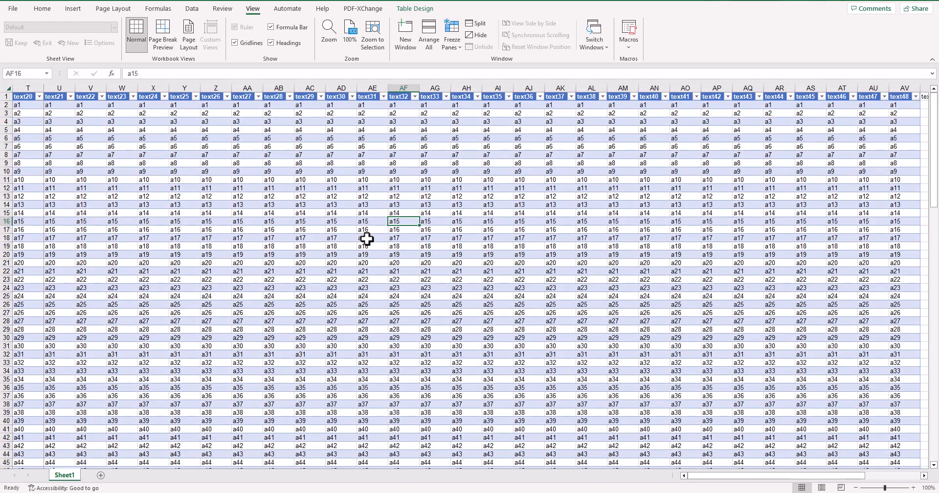
Unfreeze the worksheet's panes and check how the table scrolls without the frozen top row.
{"action": "left_click", "coordinate": [336, 239]}
{"action": "key", "text": "ctrl+a"}
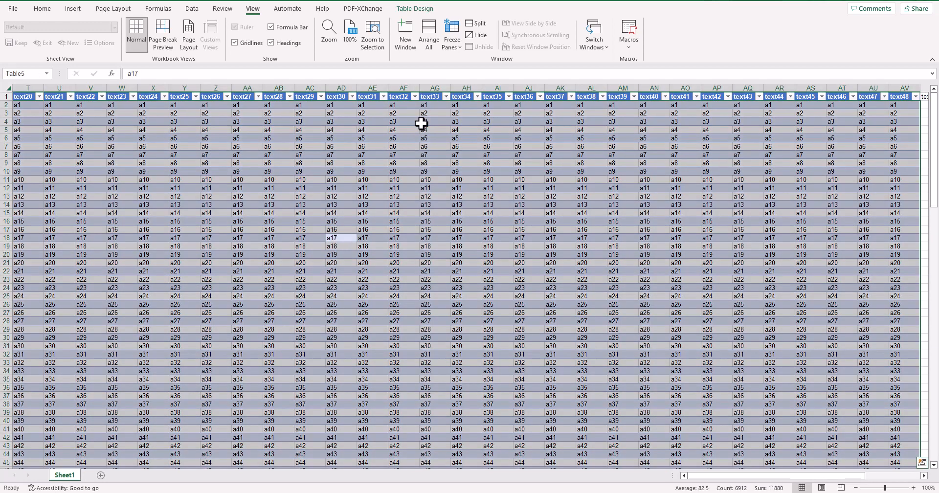
{"action": "left_click", "coordinate": [446, 45]}
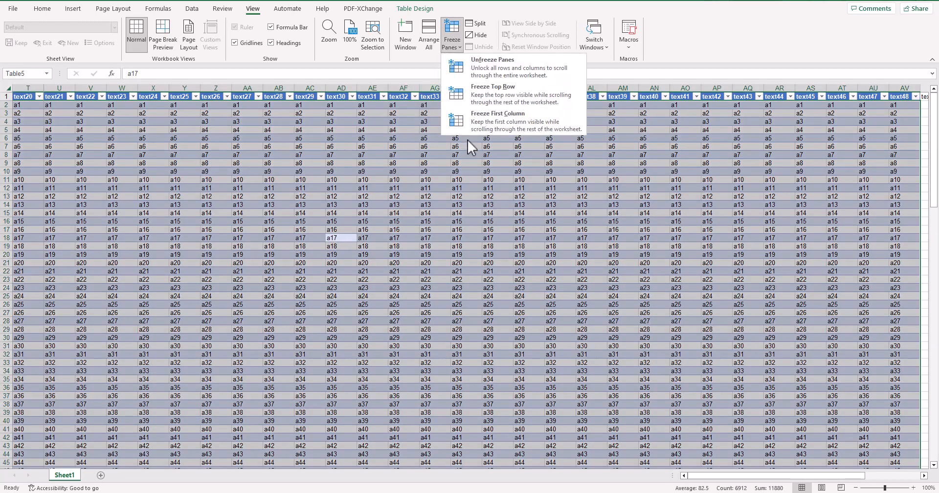
{"action": "left_click", "coordinate": [485, 64]}
{"action": "left_click", "coordinate": [415, 162]}
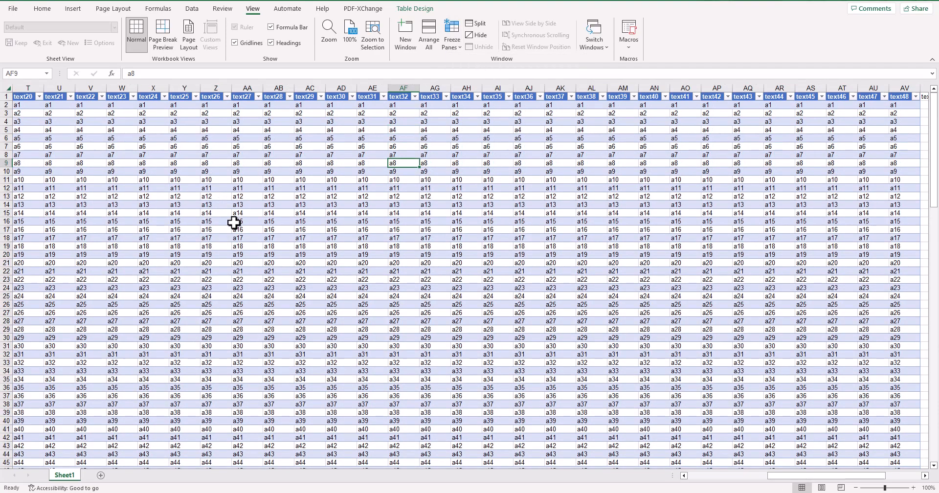
{"action": "scroll", "coordinate": [247, 226], "scroll_direction": "down", "scroll_amount": 1}
{"action": "scroll", "coordinate": [248, 226], "scroll_direction": "up", "scroll_amount": 1}
{"action": "left_click_drag", "start_coordinate": [790, 477], "coordinate": [646, 464]}
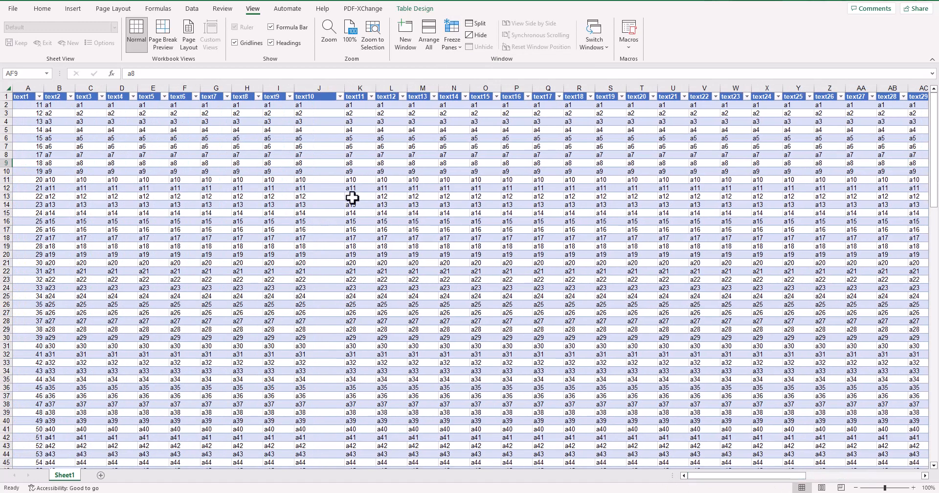
Freeze the panes at cell C5 to keep rows 1 to 4 and columns A and B in view.
{"action": "left_click", "coordinate": [452, 44]}
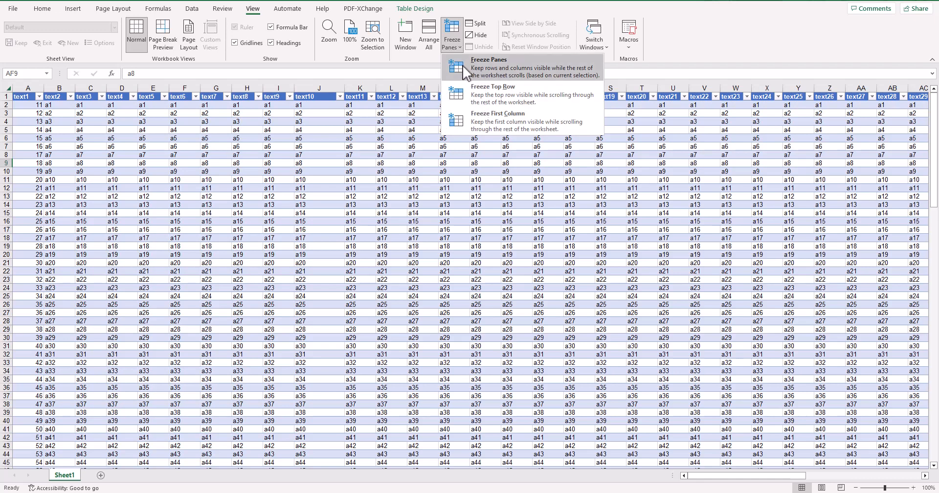
{"action": "left_click", "coordinate": [496, 89]}
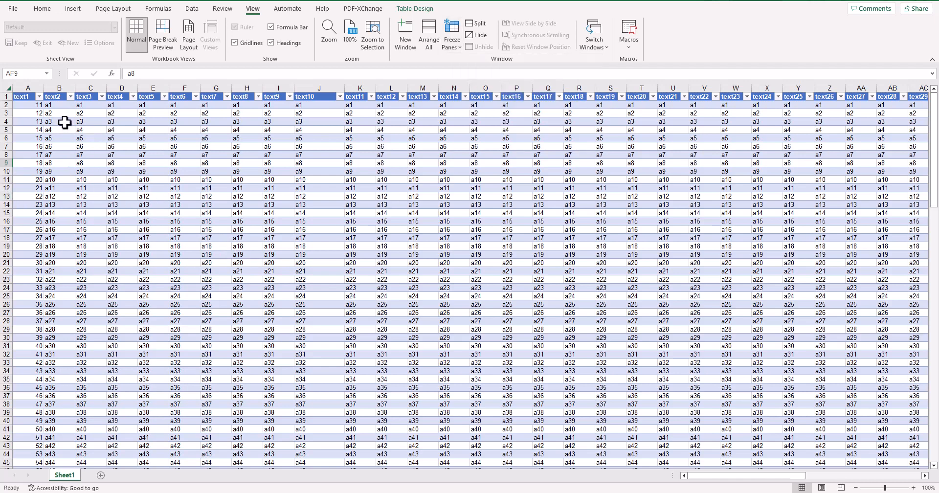
{"action": "left_click", "coordinate": [99, 129]}
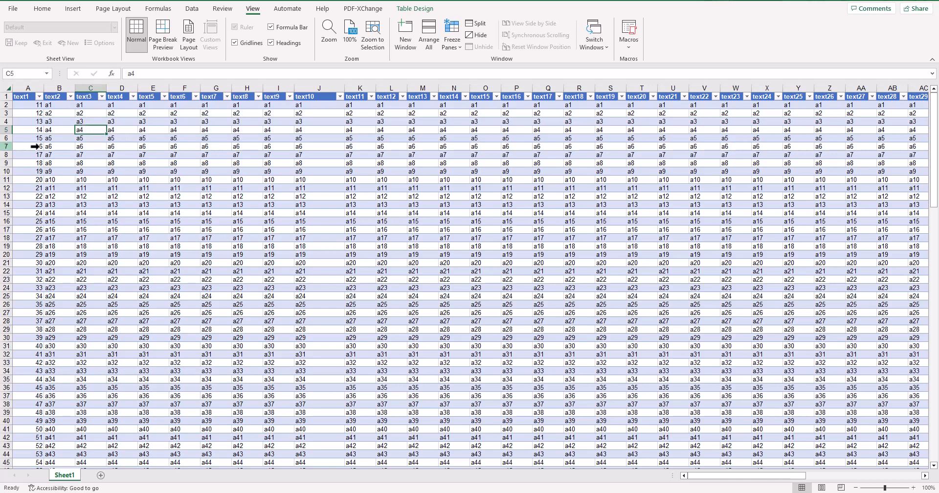
{"action": "left_click", "coordinate": [448, 46]}
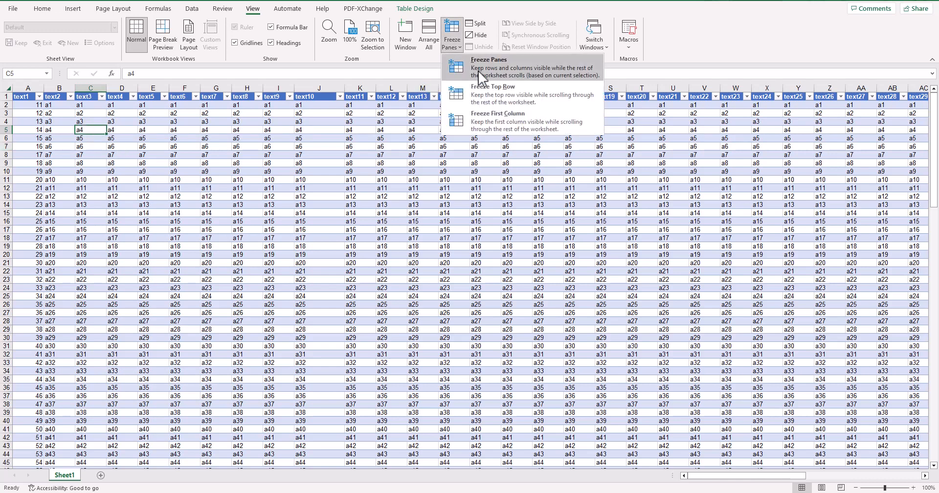
{"action": "left_click", "coordinate": [481, 69]}
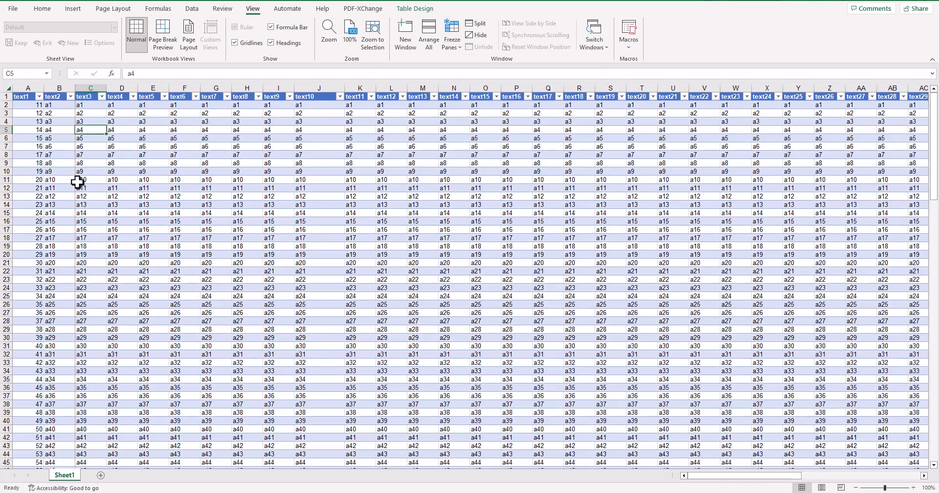
{"action": "left_click_drag", "start_coordinate": [770, 477], "coordinate": [748, 479]}
{"action": "scroll", "coordinate": [190, 222], "scroll_direction": "down", "scroll_amount": 11}
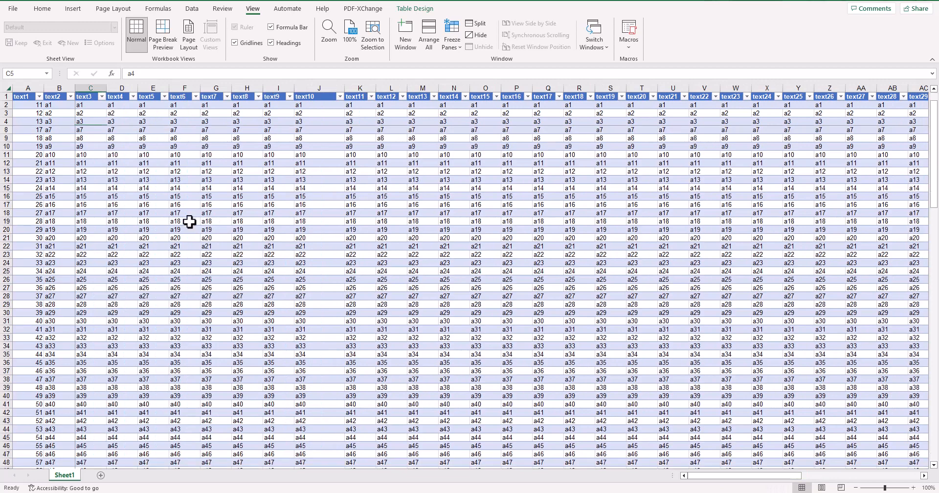
{"action": "scroll", "coordinate": [190, 222], "scroll_direction": "up", "scroll_amount": 11}
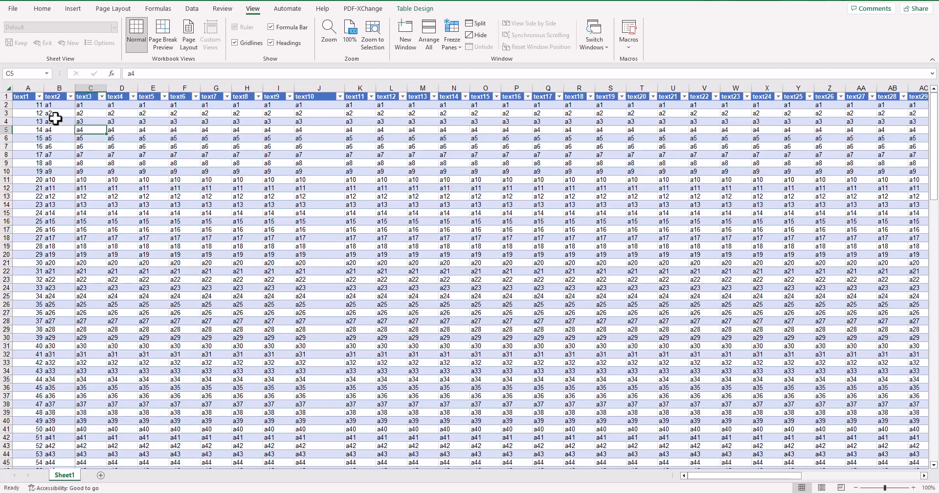
{"action": "scroll", "coordinate": [168, 221], "scroll_direction": "down", "scroll_amount": 5}
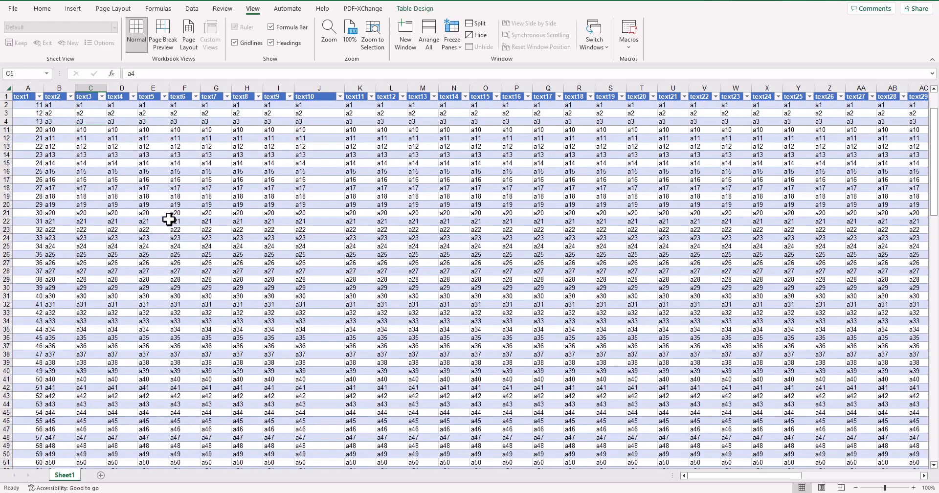
{"action": "scroll", "coordinate": [169, 220], "scroll_direction": "up", "scroll_amount": 5}
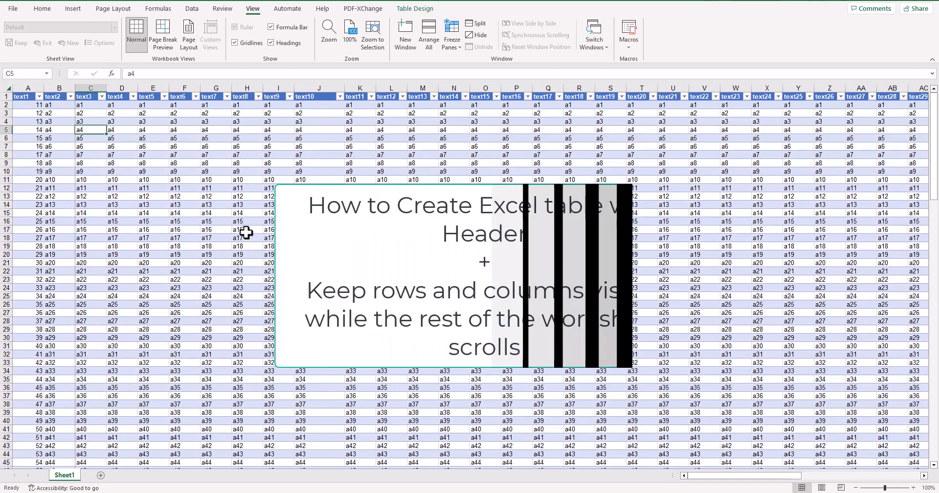